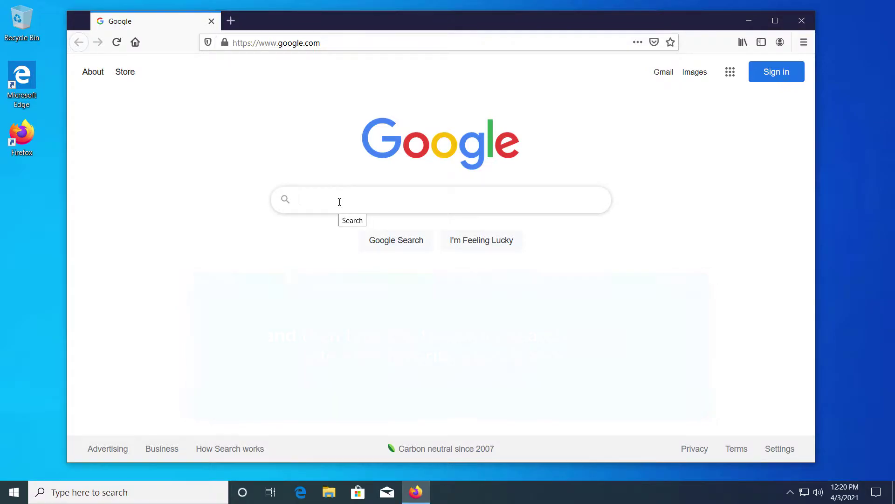
Search Google for "github windows 10 universal media creation tool" and open the first result, AveYo's gist
type("github")
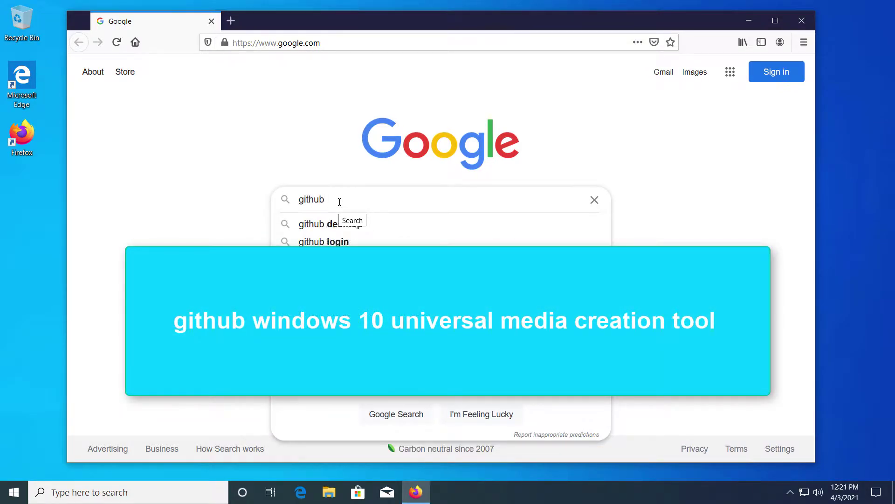
type(" windows 10")
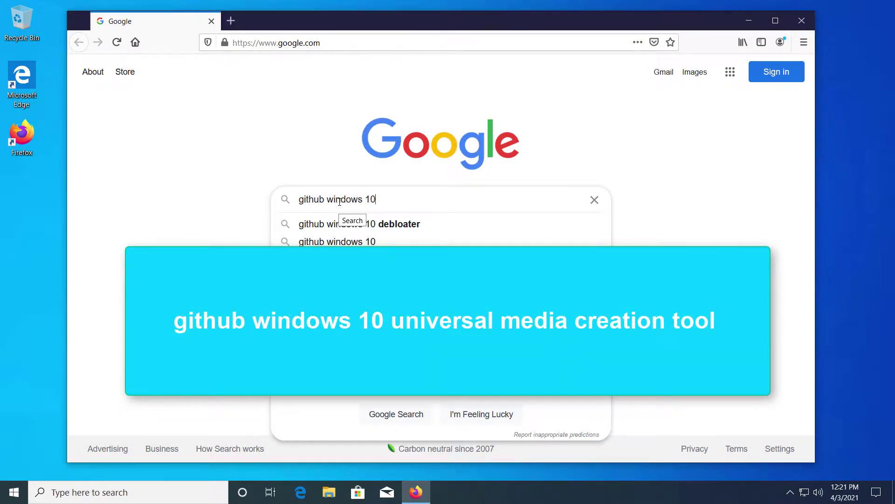
type(" universal media")
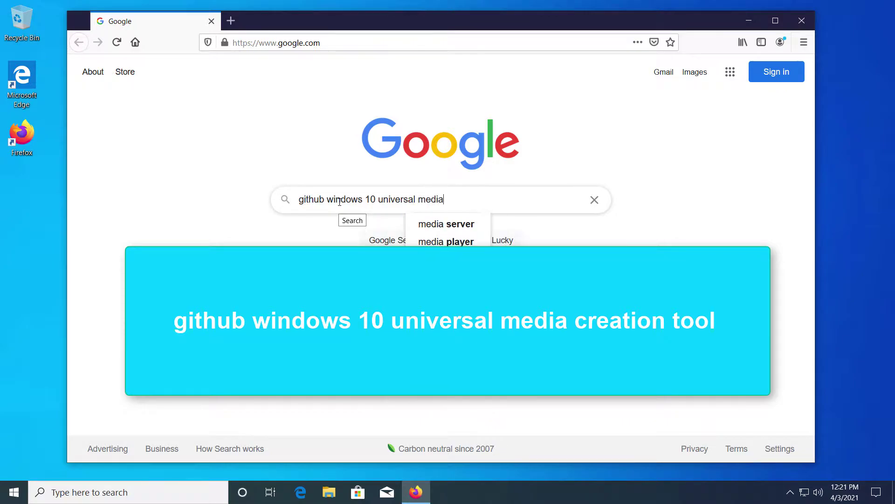
type(" creation")
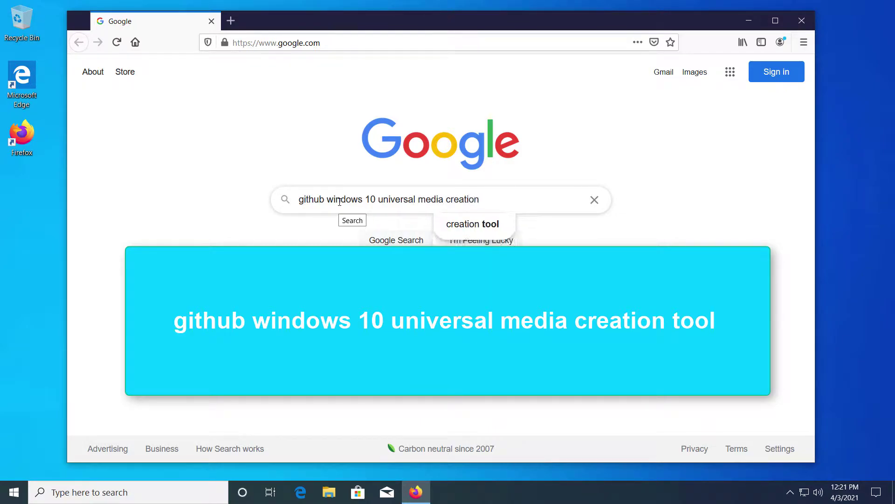
type(" tool")
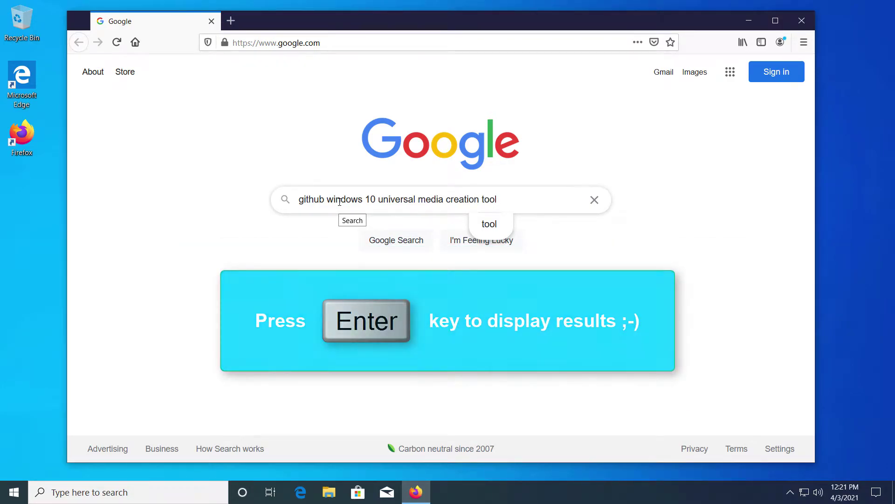
key("Return")
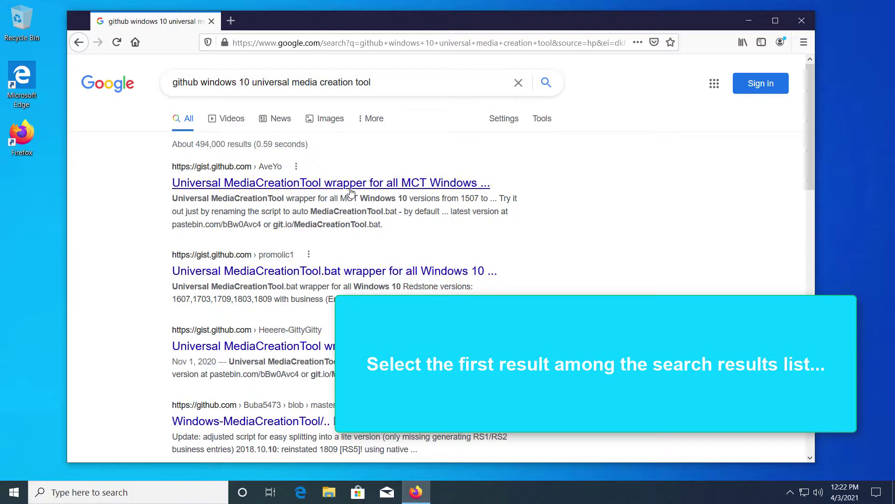
left_click(365, 186)
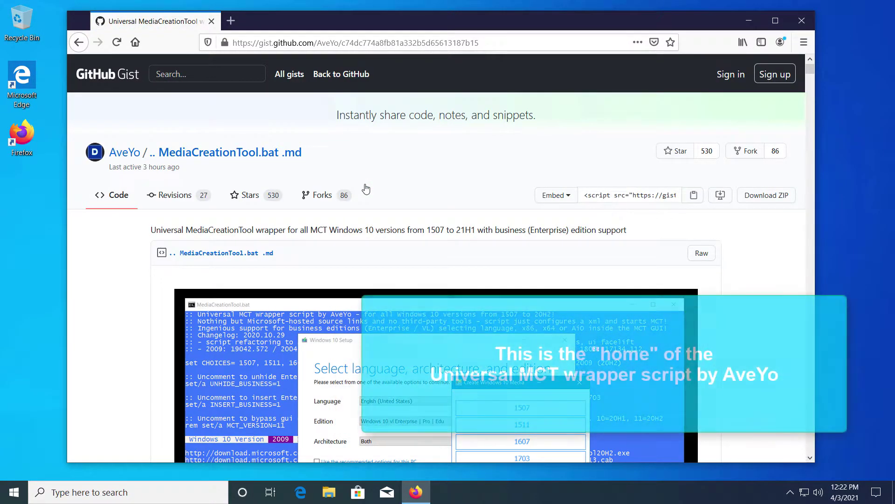
Look through the MediaCreationTool.bat gist, save it as a ZIP file, and show the download in its folder with the browser out of the way
scroll(390, 217, "down", 8)
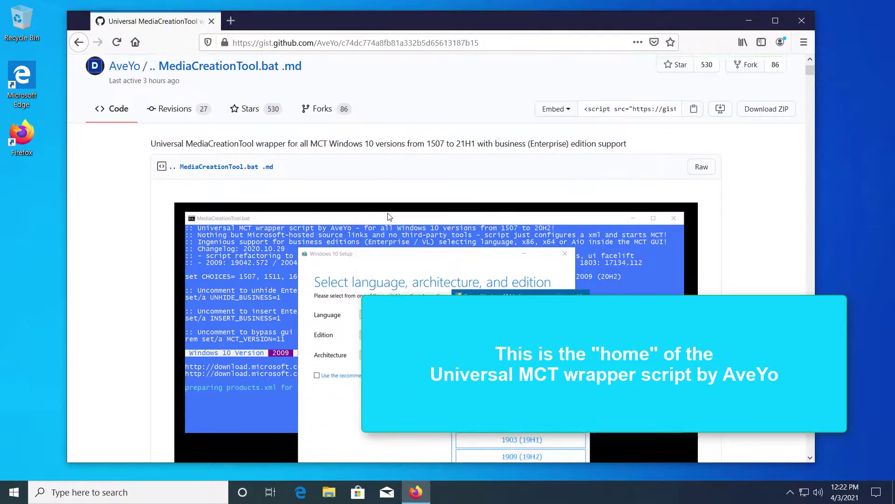
scroll(389, 217, "down", 15)
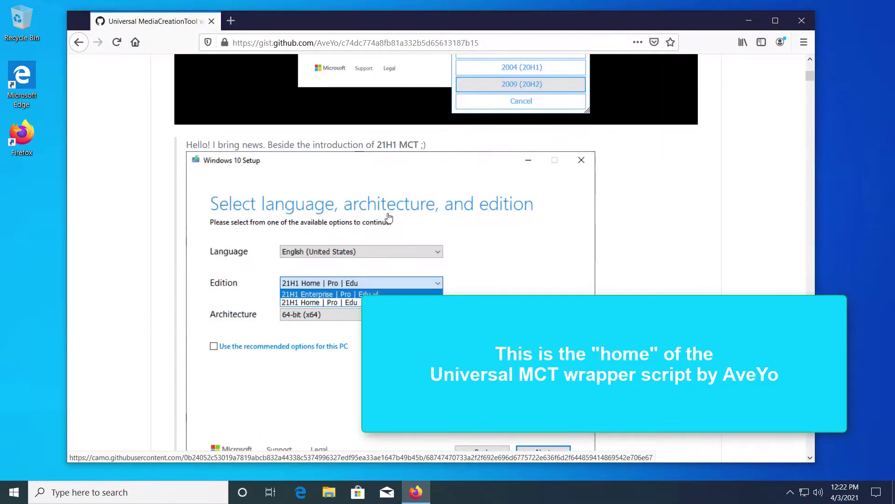
scroll(389, 215, "down", 20)
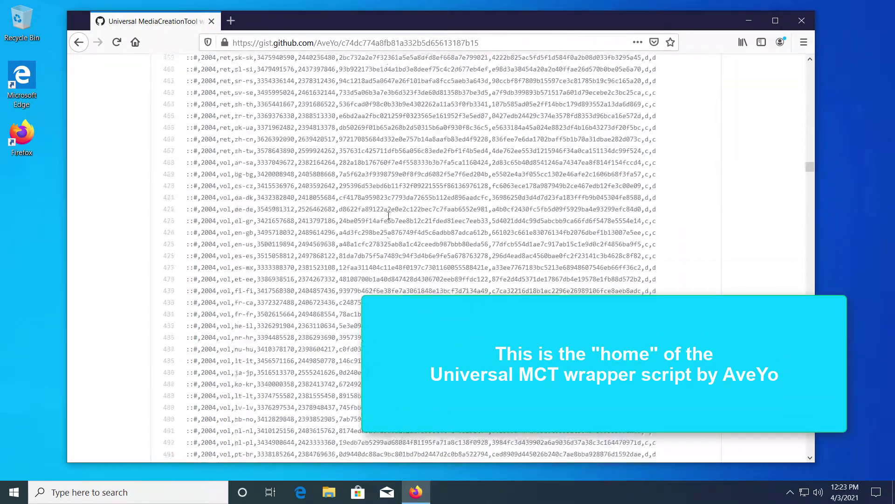
left_click_drag(810, 266, 820, 68)
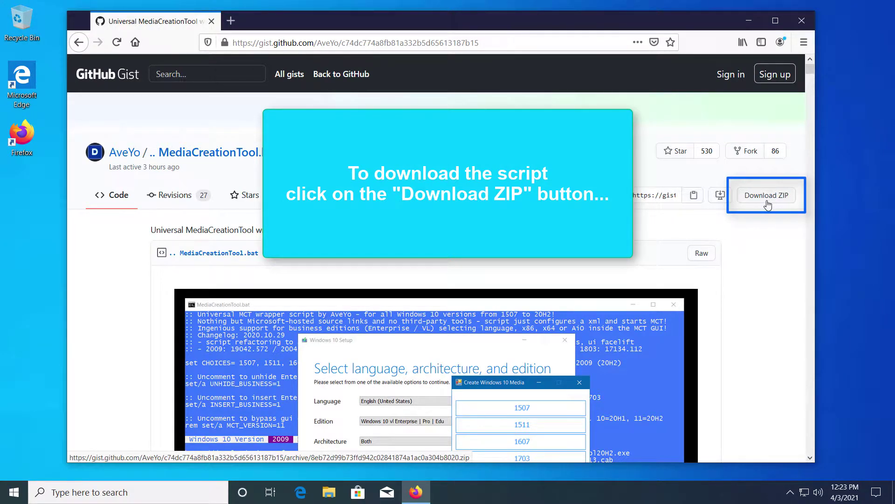
left_click(767, 204)
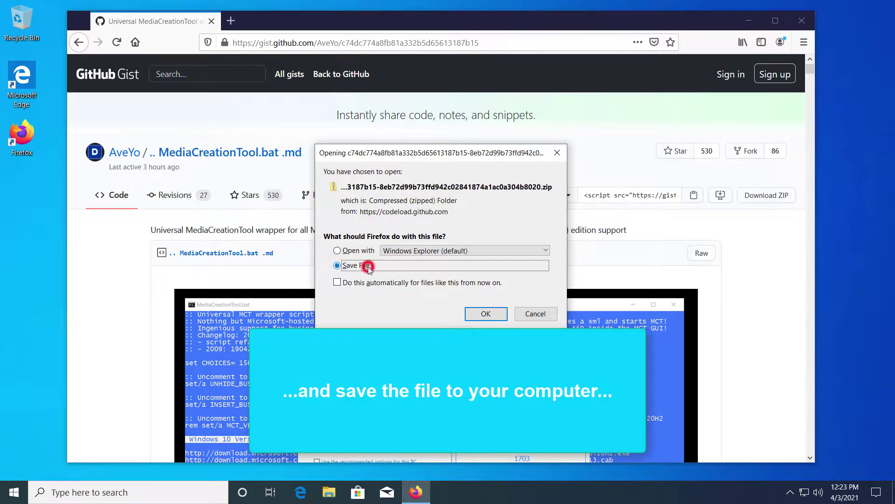
left_click(475, 314)
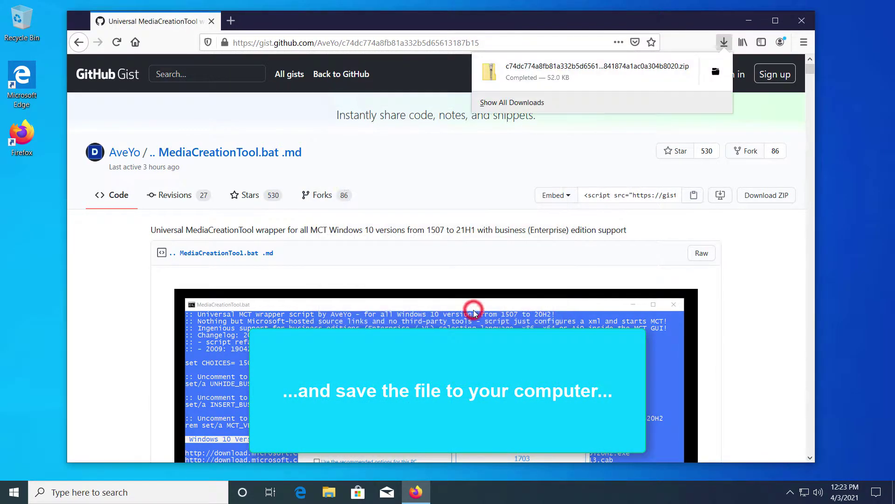
left_click(716, 74)
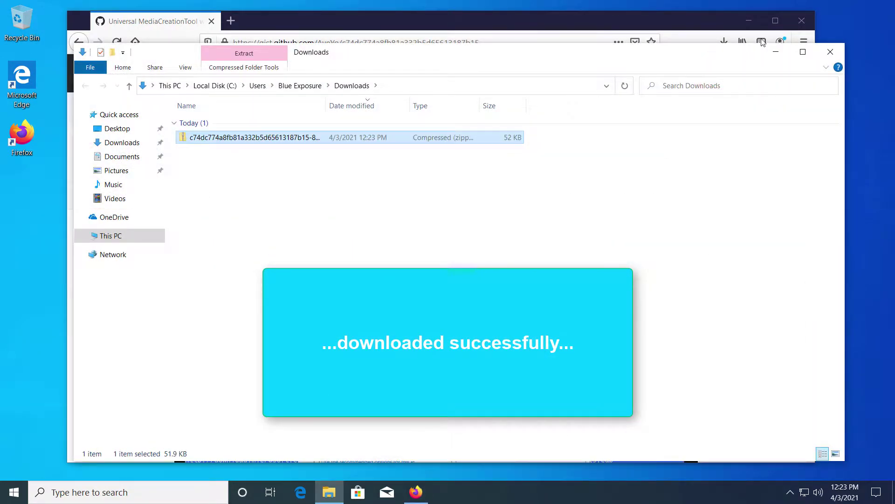
left_click(749, 22)
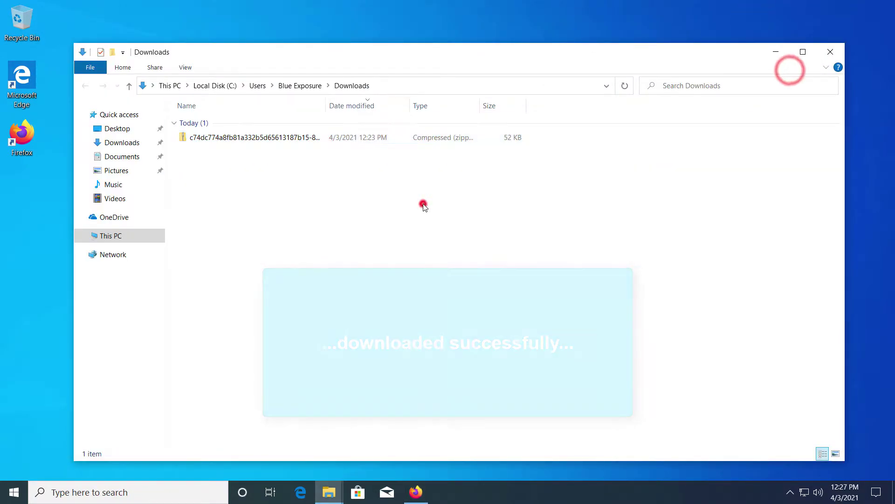
Extract the downloaded ZIP file into a new folder named Windows10Media on Local Disk (C:)
right_click(289, 141)
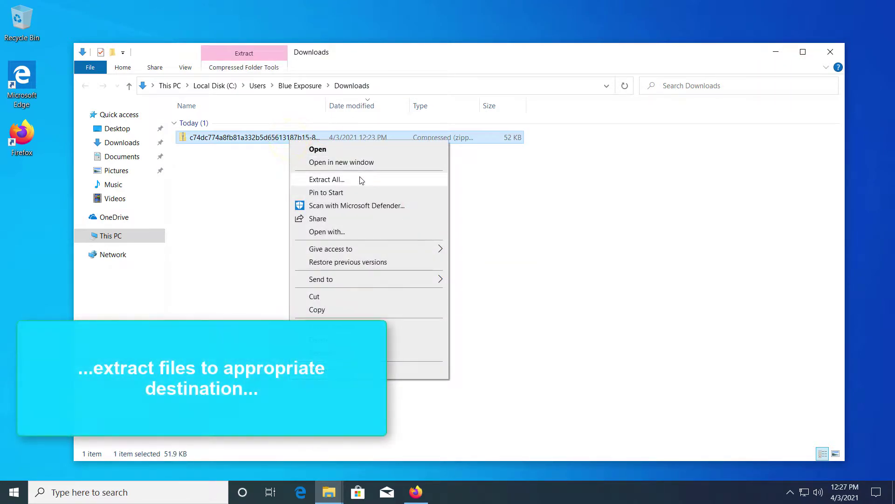
left_click(360, 179)
left_click(566, 194)
left_click(326, 314)
scroll(481, 280, "down", 2)
double_click(480, 320)
left_click(369, 169)
type("Windows10Media")
key("Return")
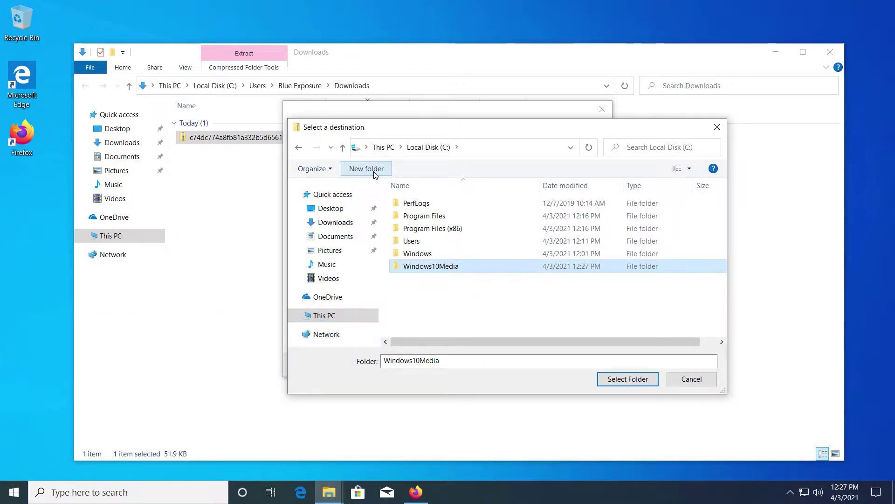
left_click(466, 267)
left_click(628, 379)
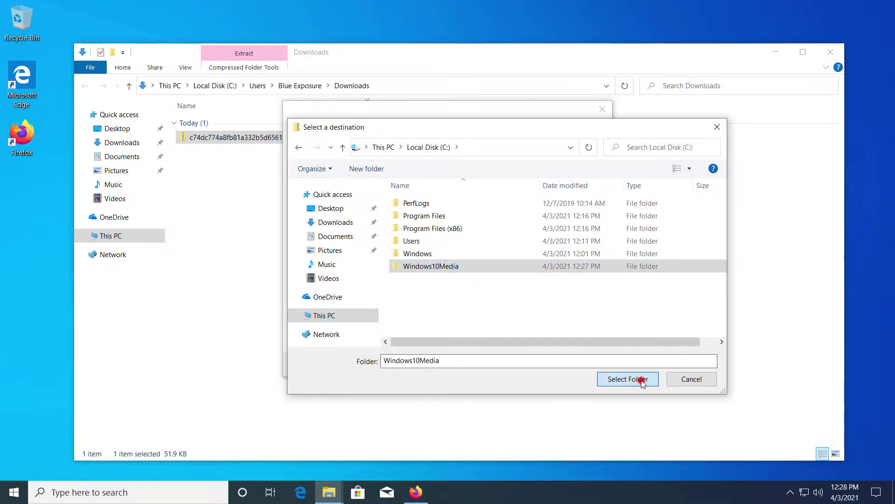
left_click(539, 364)
Rename the extracted folder inside Windows10Media to MCT and open it
left_click_drag(389, 10, 359, 57)
left_click(294, 124)
key("F2")
type("MCT")
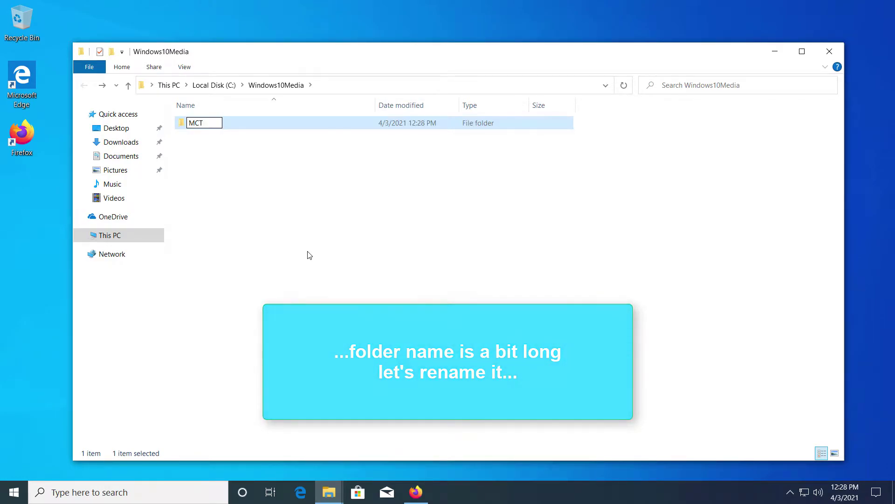
key("Return")
double_click(243, 124)
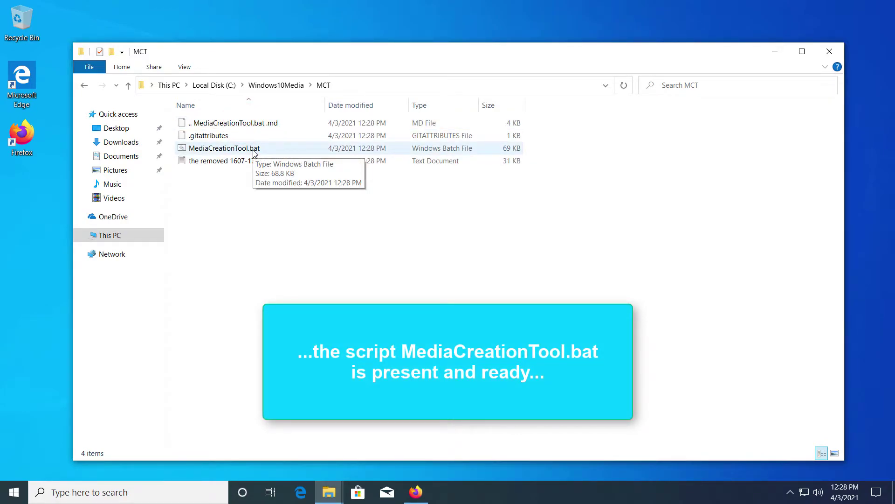
Open MediaCreationTool.bat for editing, allowing it past the SmartScreen block, review the script's contents to the end, and close it
right_click(255, 154)
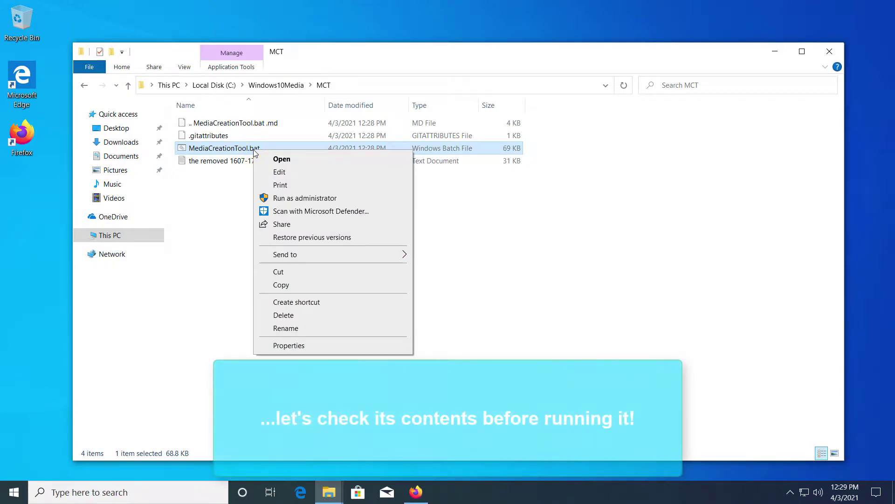
left_click(321, 175)
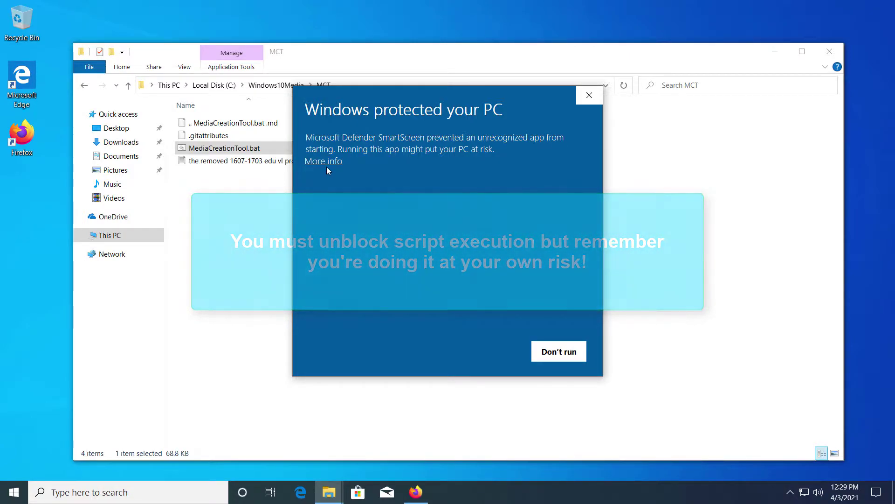
left_click(328, 164)
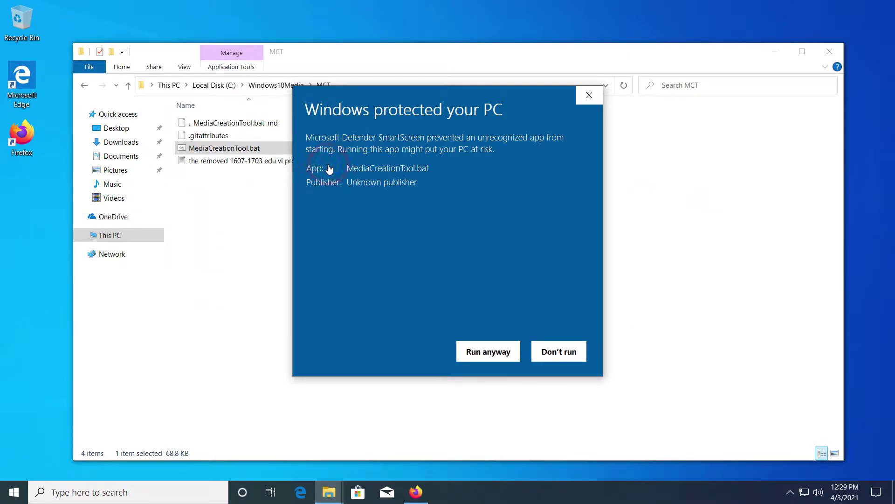
left_click(488, 352)
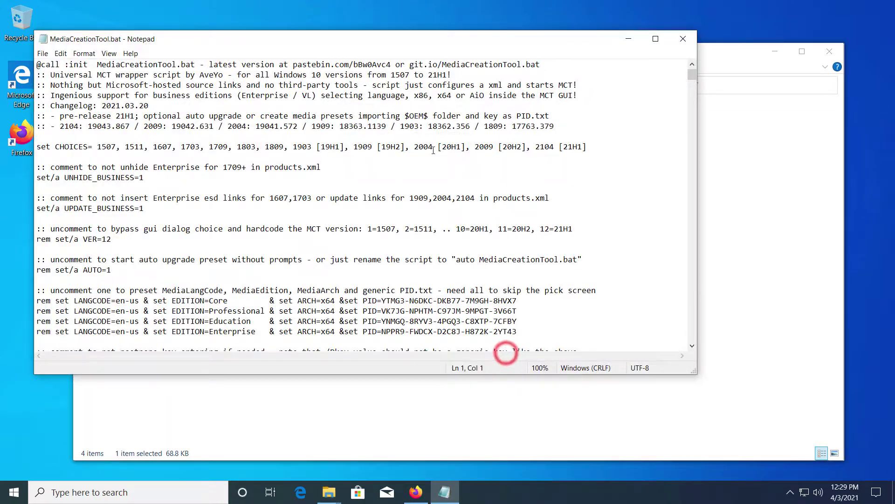
left_click_drag(692, 76, 690, 346)
left_click(689, 41)
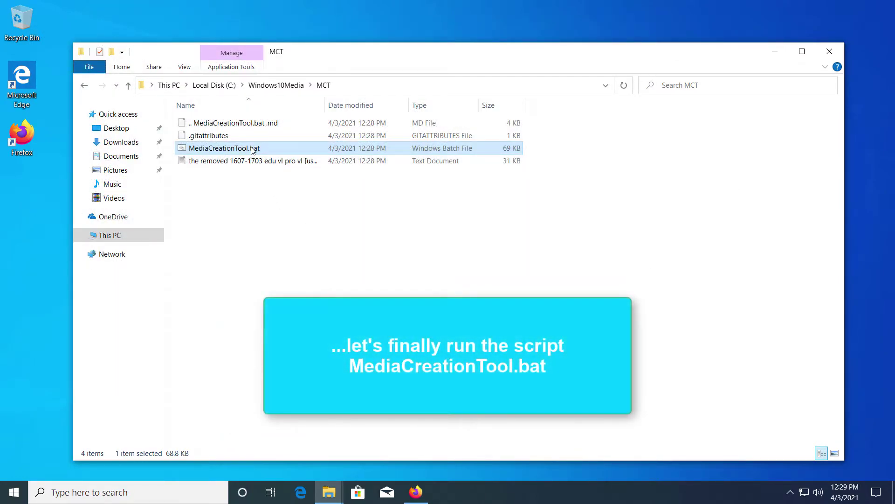
Run MediaCreationTool.bat, choose Windows 10 version 1809, and allow the setup app to make changes to the device
double_click(252, 148)
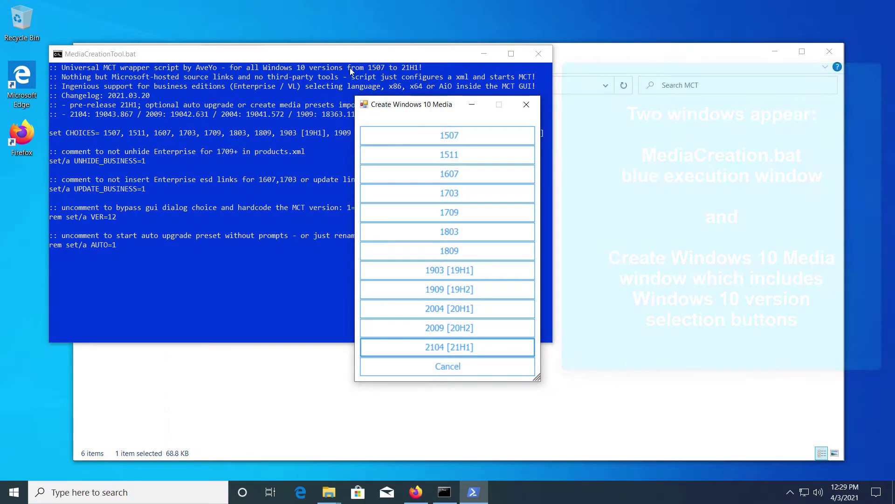
left_click_drag(378, 109, 585, 71)
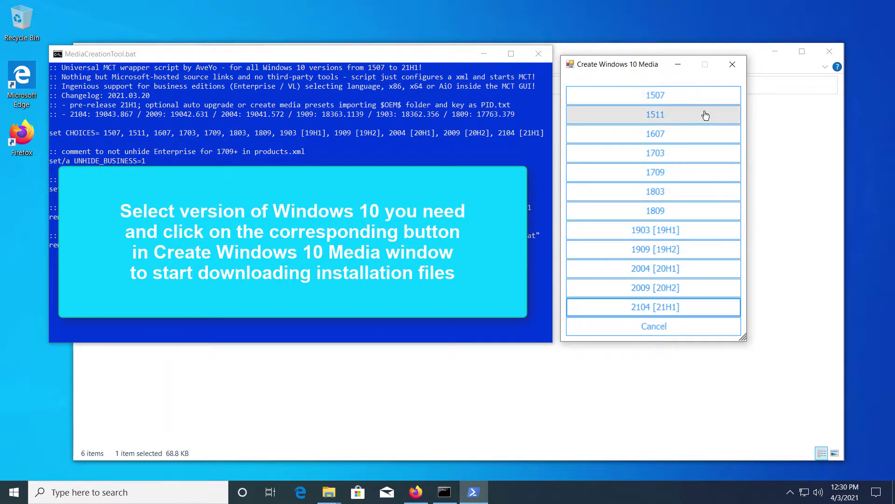
left_click(688, 215)
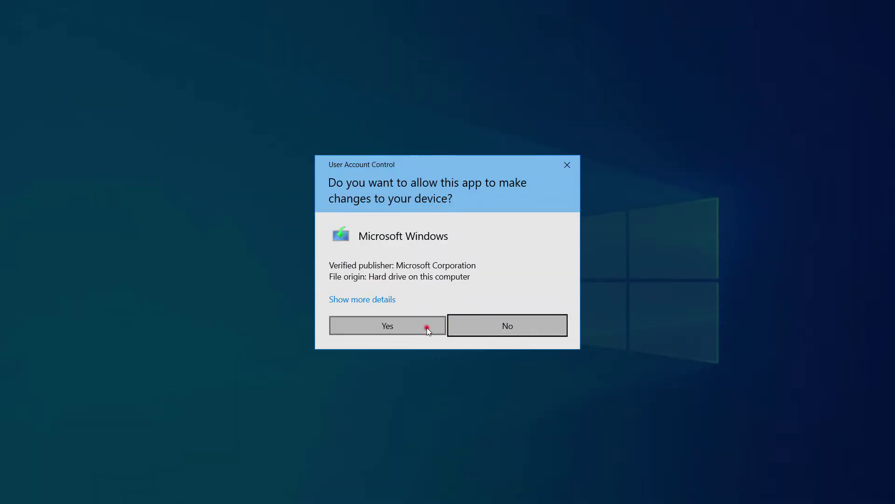
left_click(427, 328)
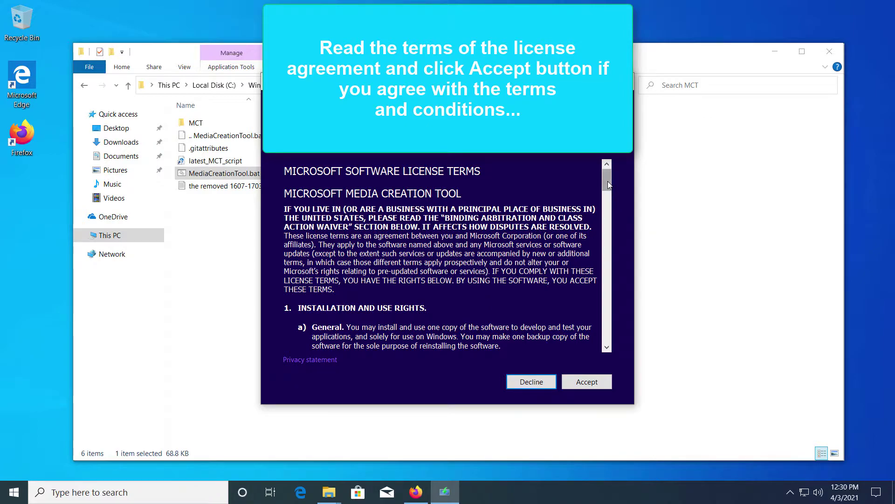
Read and accept the license terms, and choose to create installation media for another PC
left_click_drag(608, 183, 609, 348)
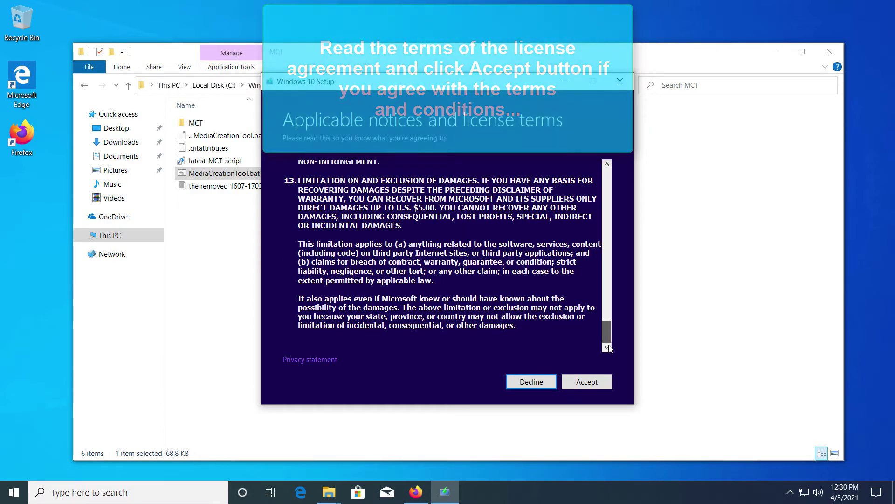
left_click(587, 382)
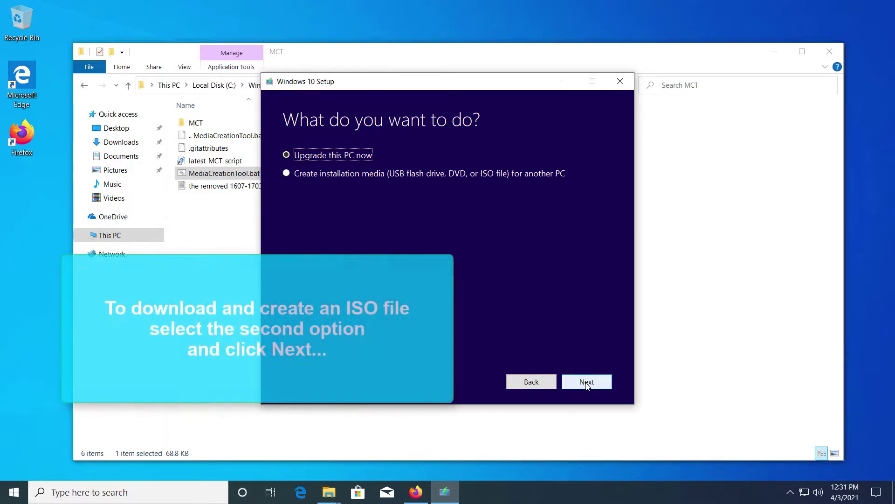
left_click(286, 174)
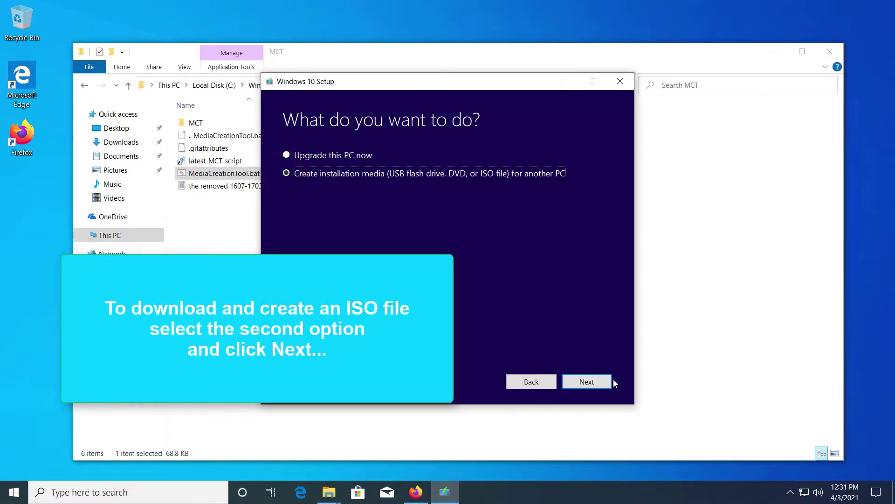
left_click(605, 381)
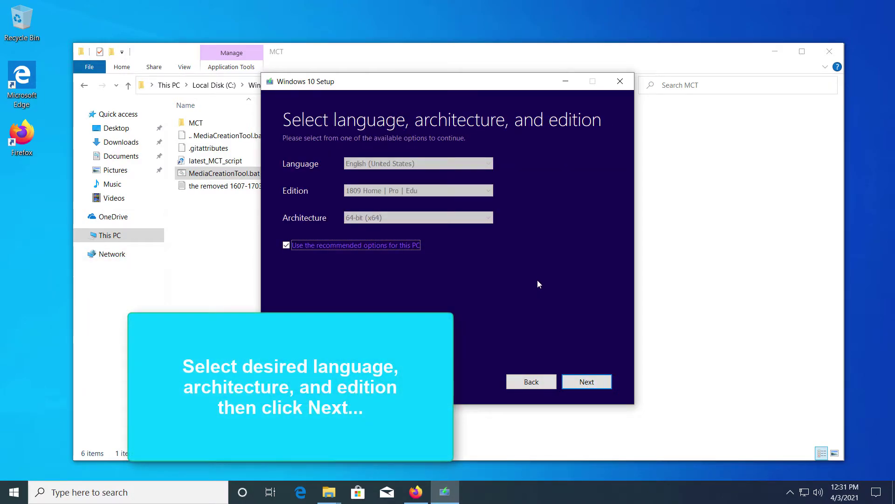
Turn off the recommended options for this PC, review the language and edition choices, and set the architecture to Both
left_click(390, 249)
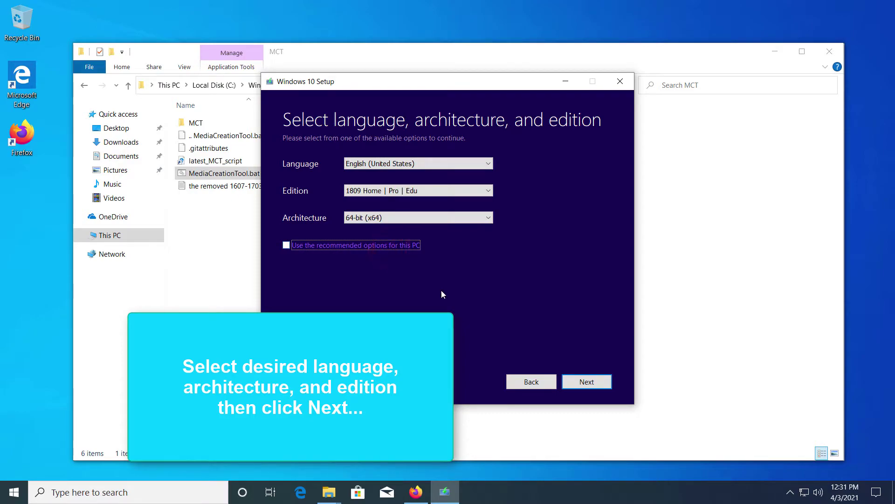
left_click(489, 163)
left_click(490, 163)
left_click(488, 191)
left_click(487, 191)
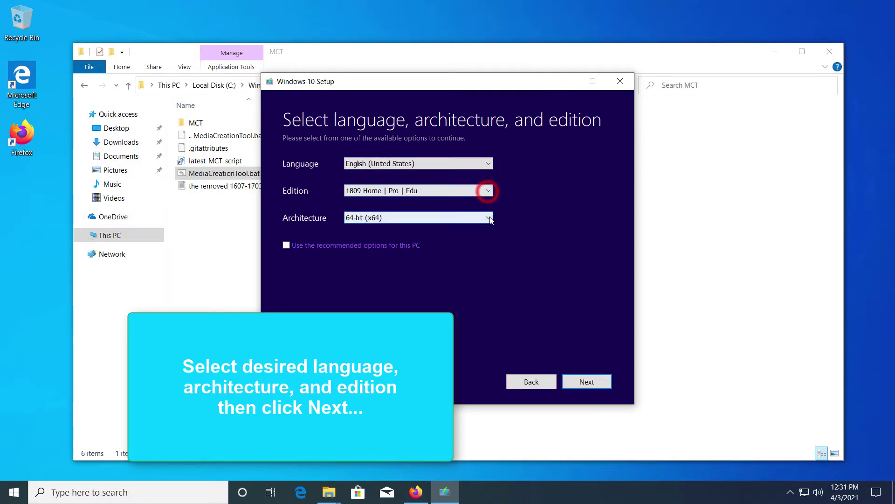
left_click(489, 217)
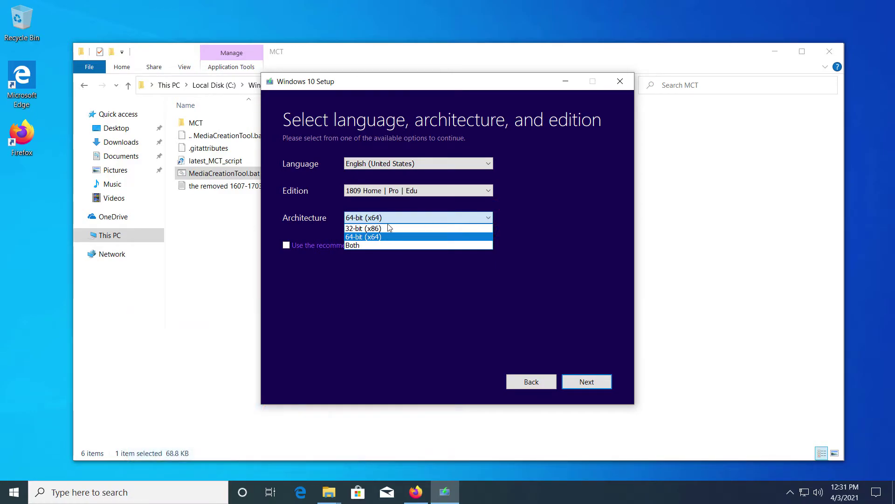
left_click(353, 245)
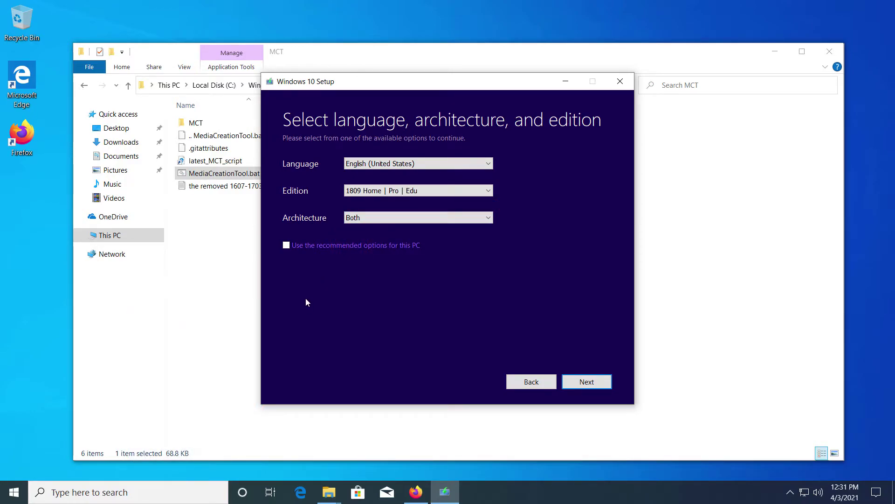
left_click(601, 383)
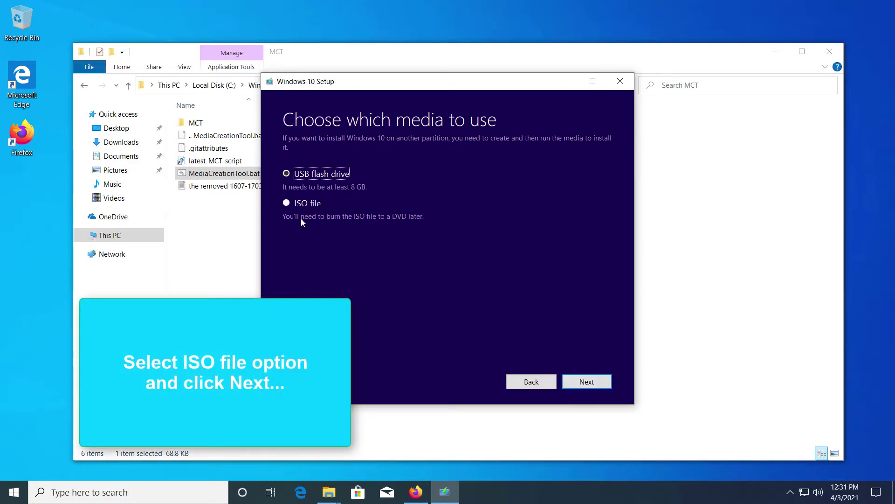
Choose ISO file as the media type and select the Windows10Media folder on Local Disk (C:) as the save location
left_click(606, 383)
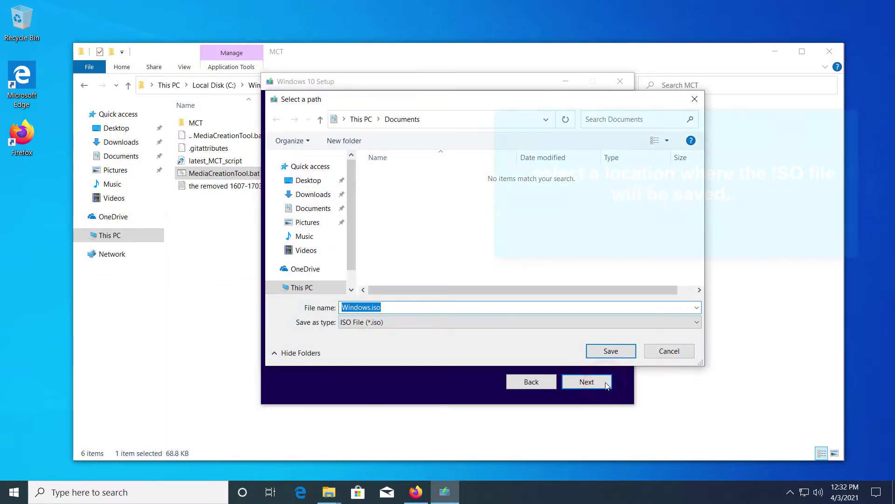
left_click(305, 287)
scroll(420, 262, "down", 3)
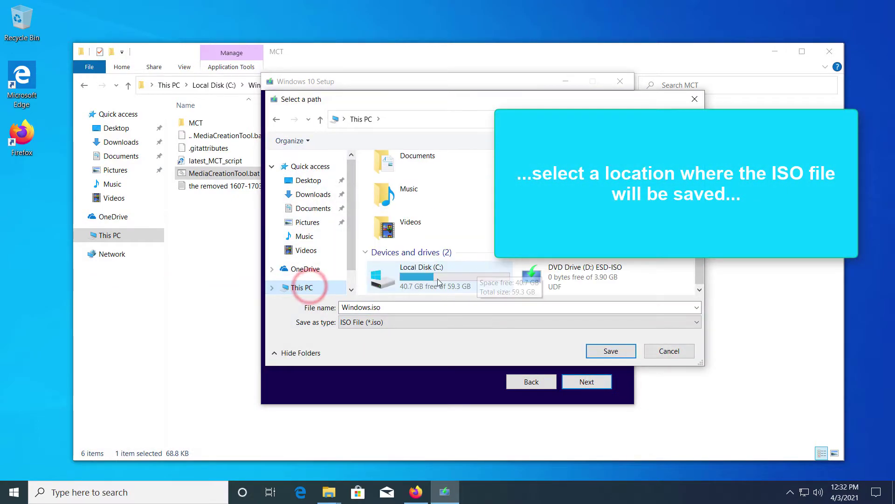
double_click(438, 278)
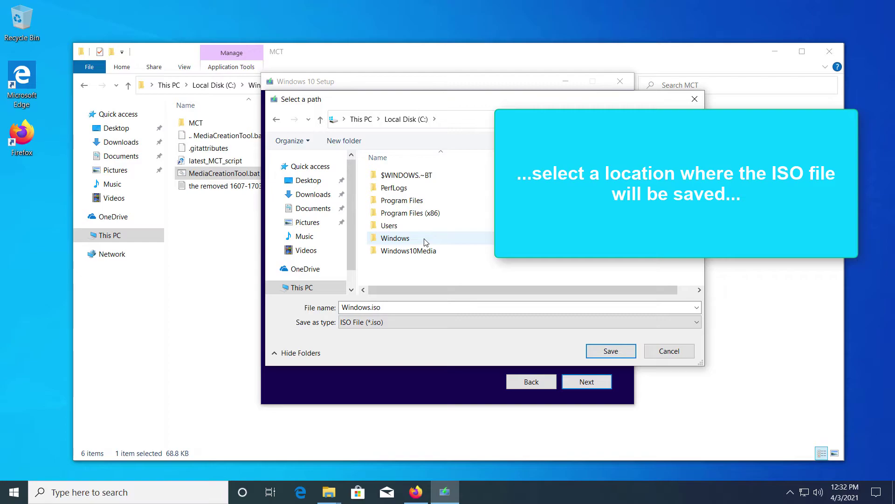
double_click(422, 248)
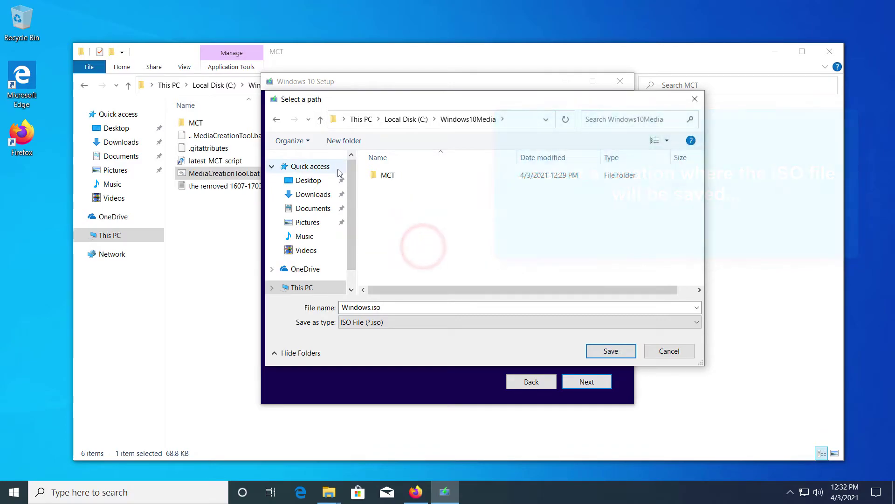
Name the ISO file Windows1809x86x64HomeProEdu.iso and save it to start creating the media
left_click(368, 307)
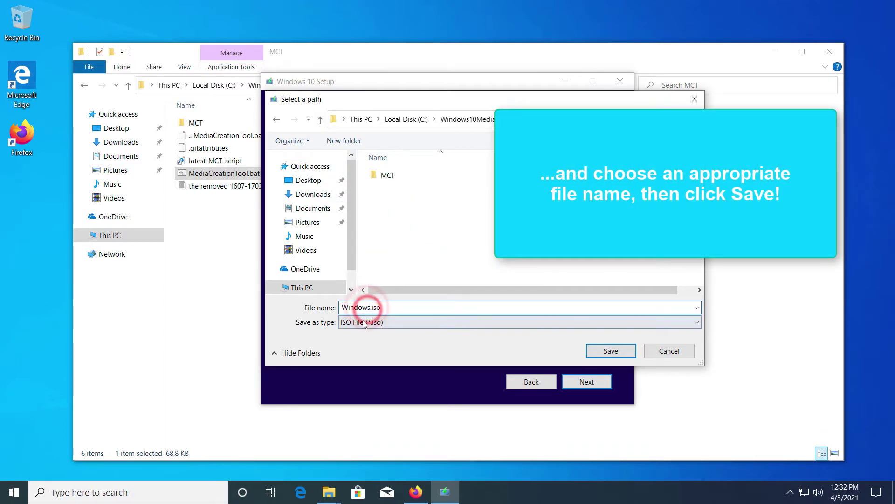
type("1809x86x64HomeProEdu")
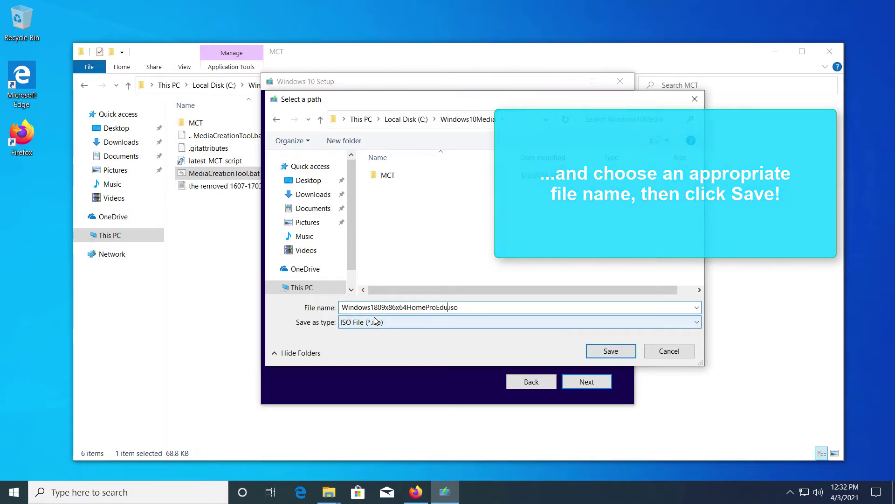
left_click(627, 353)
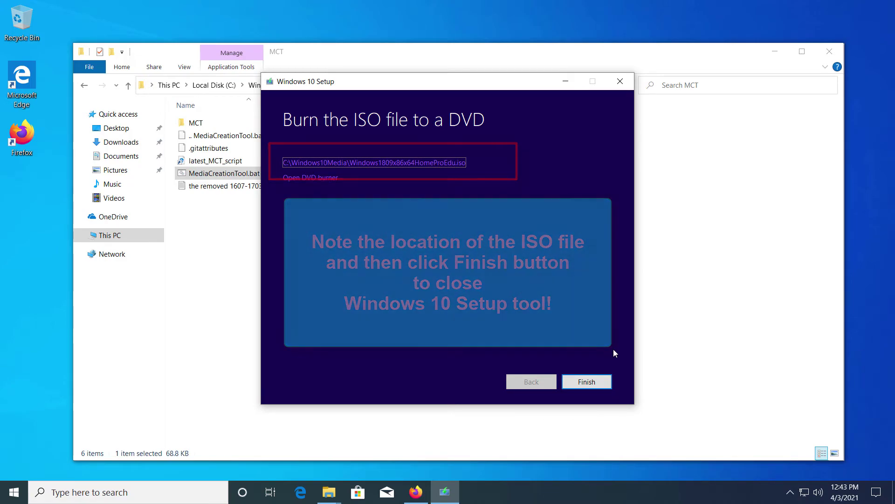
Finish the Windows 10 setup and select the new ISO file in the Windows10Media folder to check it is there
left_click(608, 385)
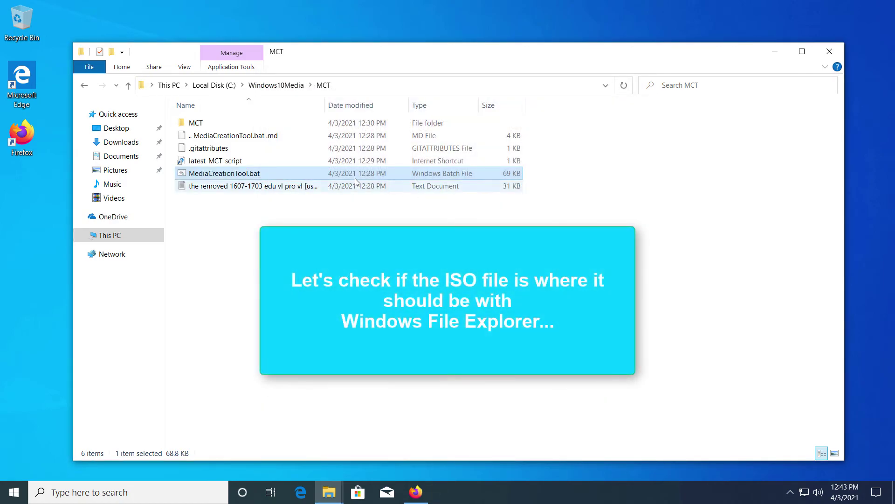
left_click(286, 86)
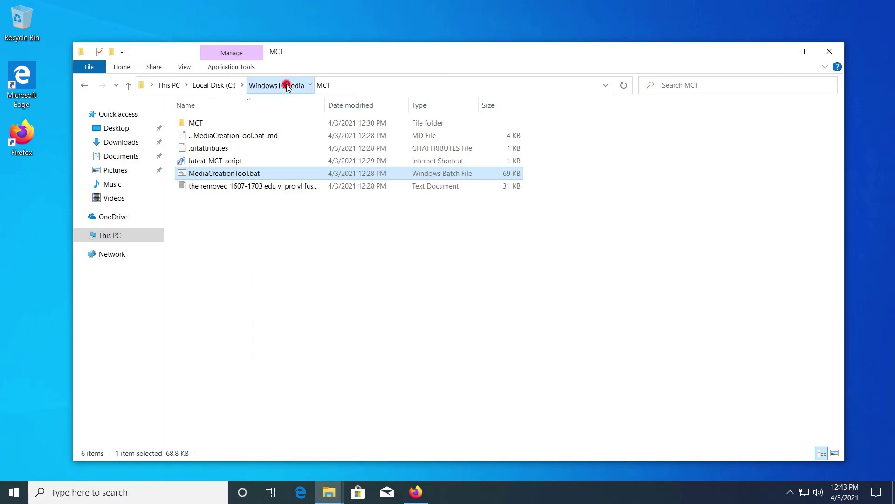
left_click(258, 134)
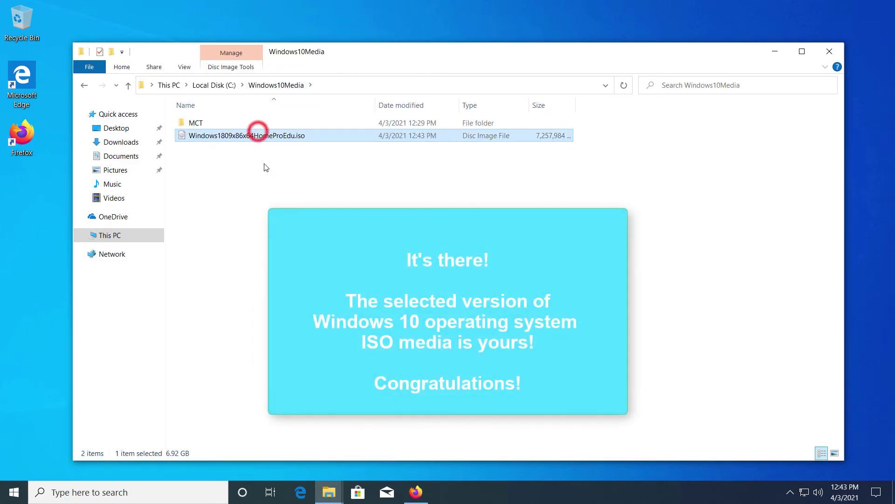